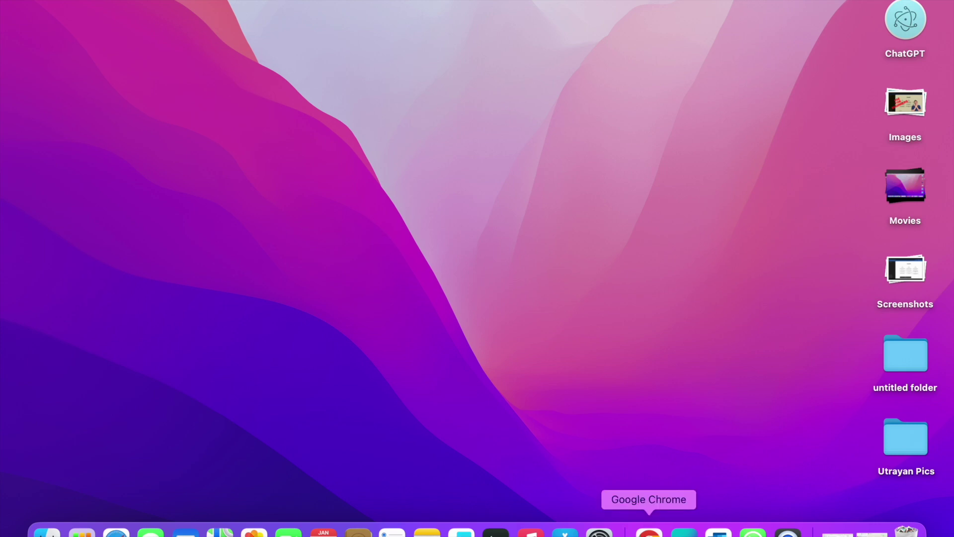
Step: Launch Google Chrome from the Dock
left_click(649, 532)
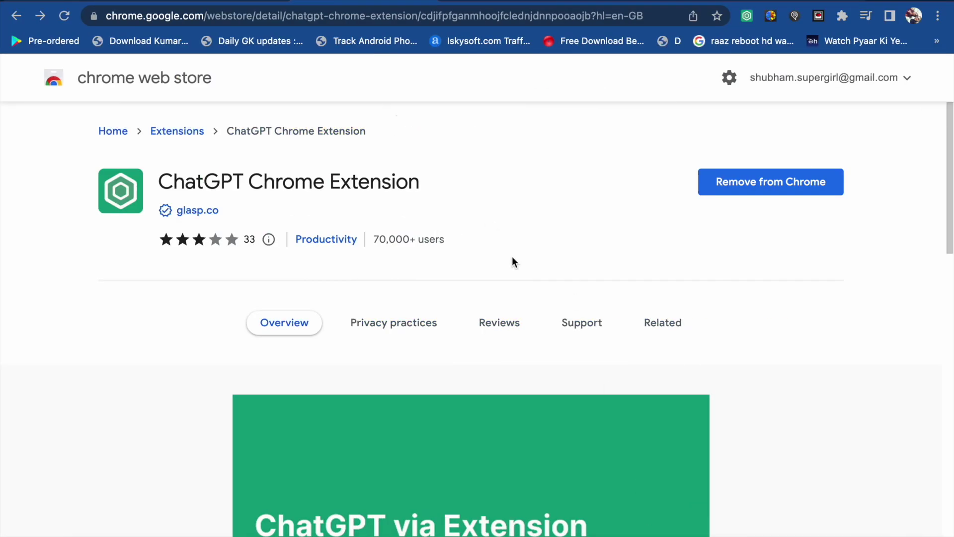
Step: Look over the ChatGPT Chrome Extension store page, then start a new Google tab
scroll(512, 261, "down", 12)
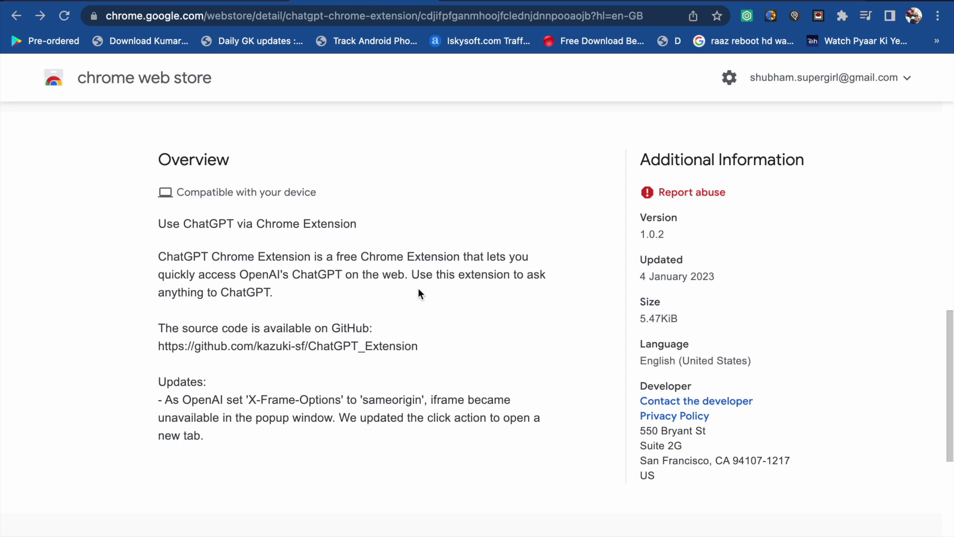
scroll(443, 228, "up", 10)
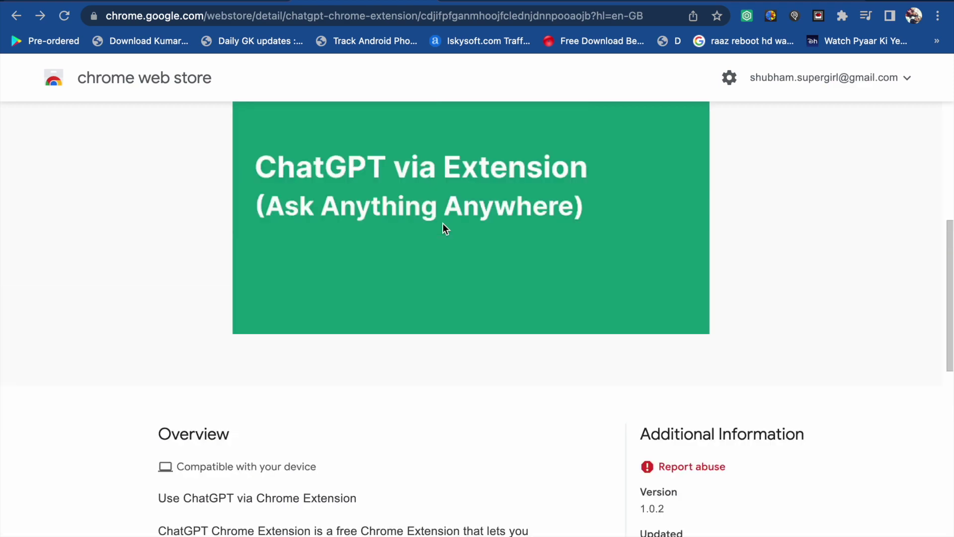
left_click(879, 28)
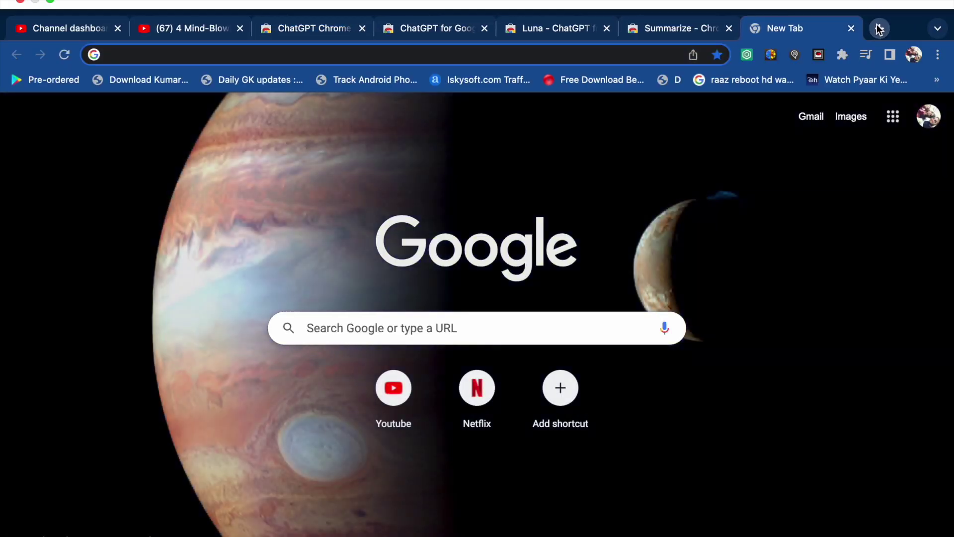
Step: Search Google for 'how to make money online'
type("how to ")
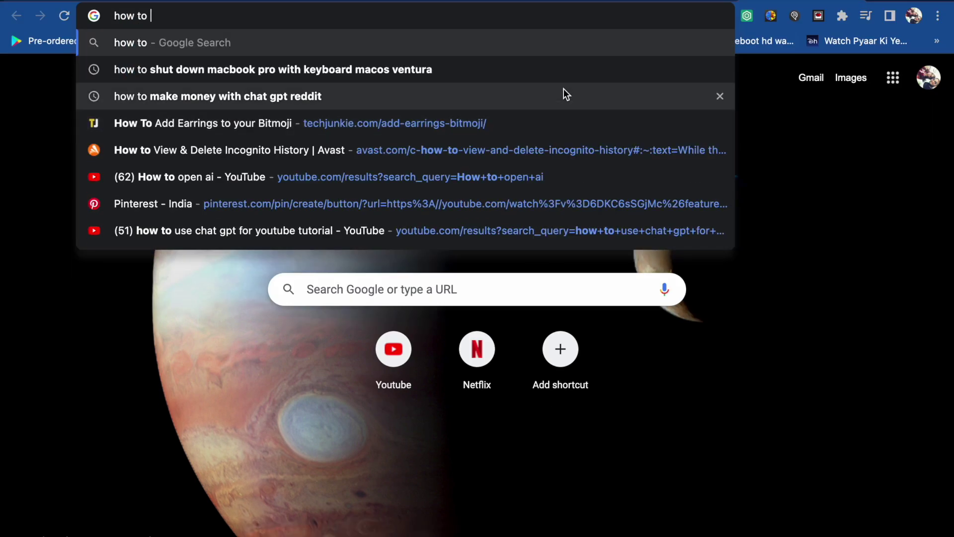
type("man")
key("BackSpace")
type("k")
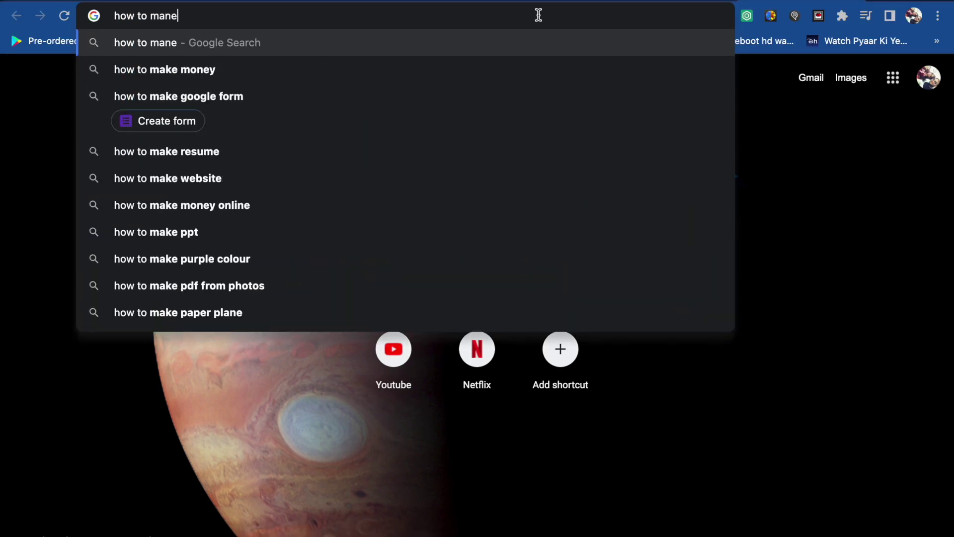
type("e money")
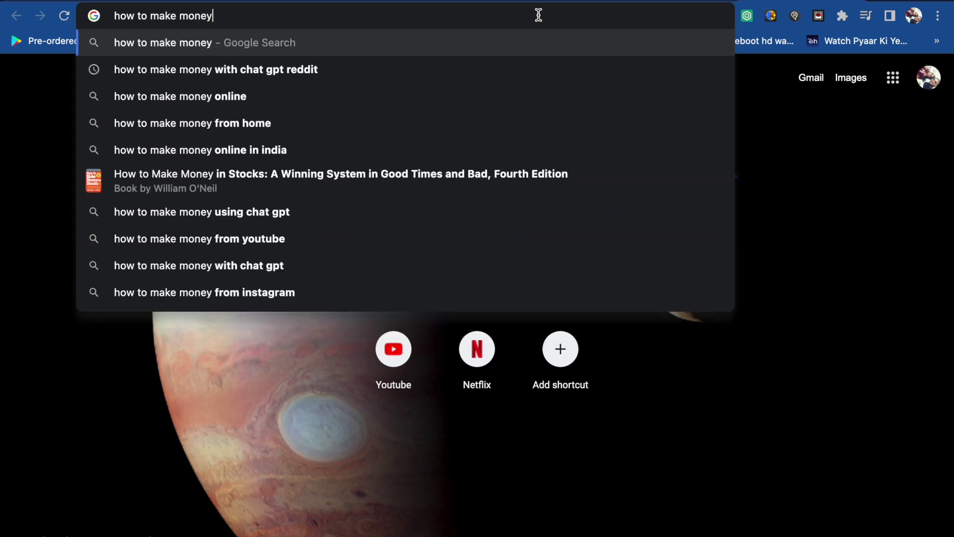
type(" onli")
key("Return")
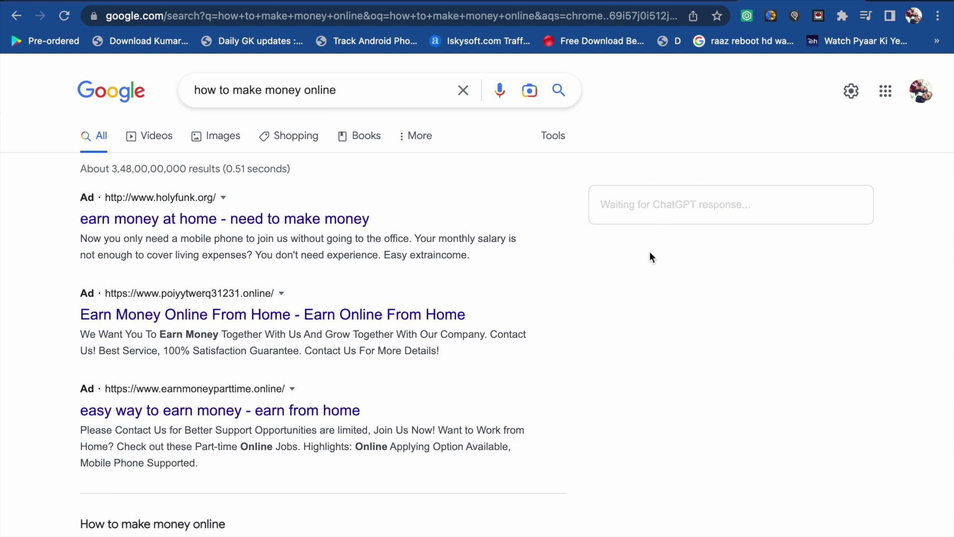
Step: View the ChatGPT answer, return to the results, then go to the ChatGPT for Google store page
left_click(747, 16)
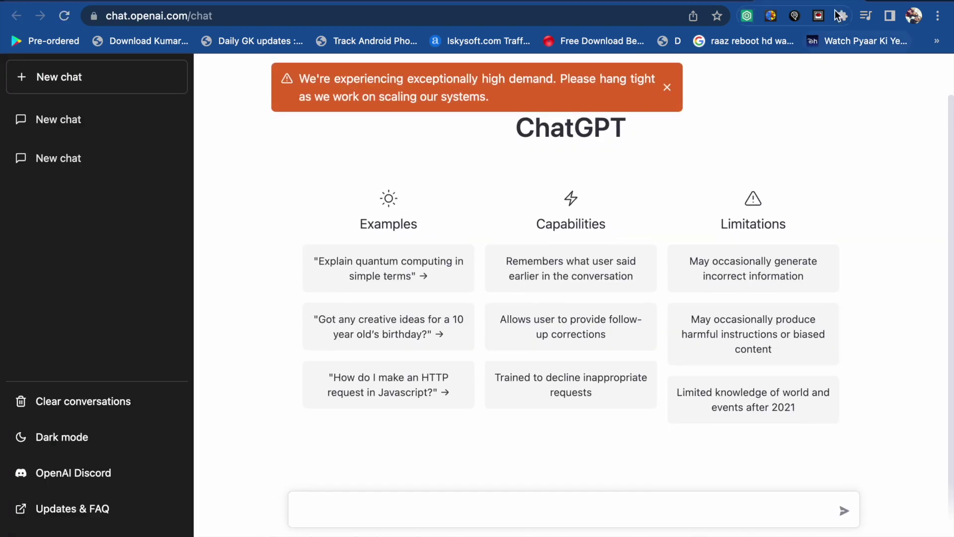
left_click(669, 3)
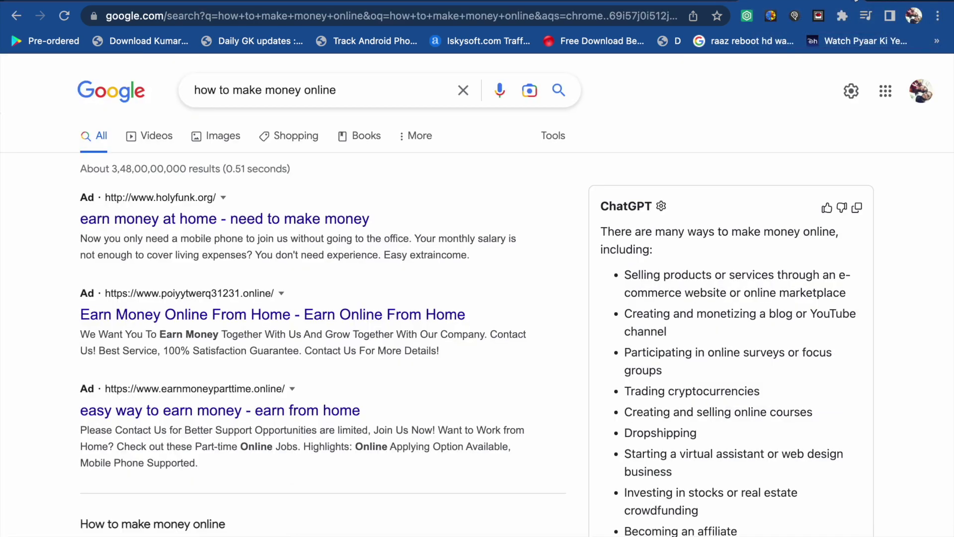
left_click(448, 3)
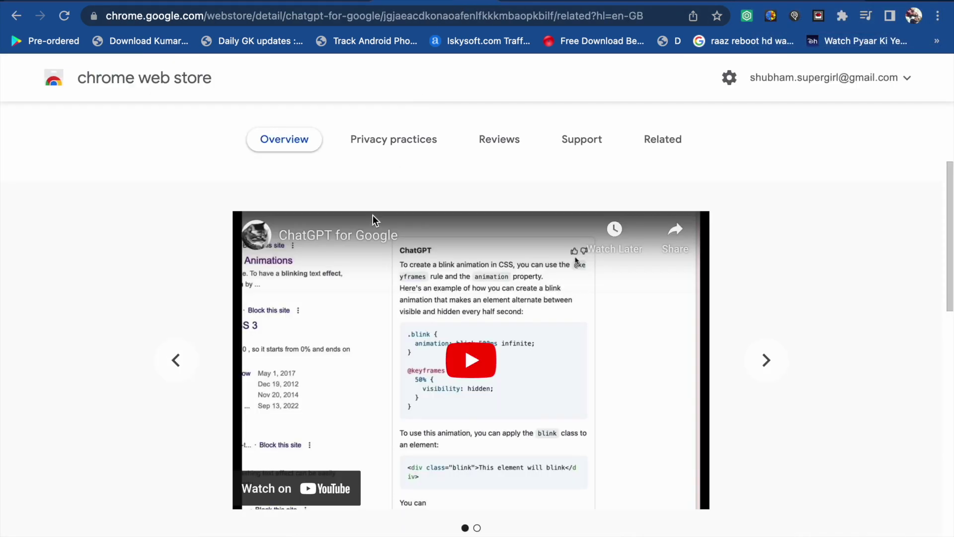
Step: Read through the ChatGPT for Google store listing, then open a fresh tab
scroll(446, 207, "up", 4)
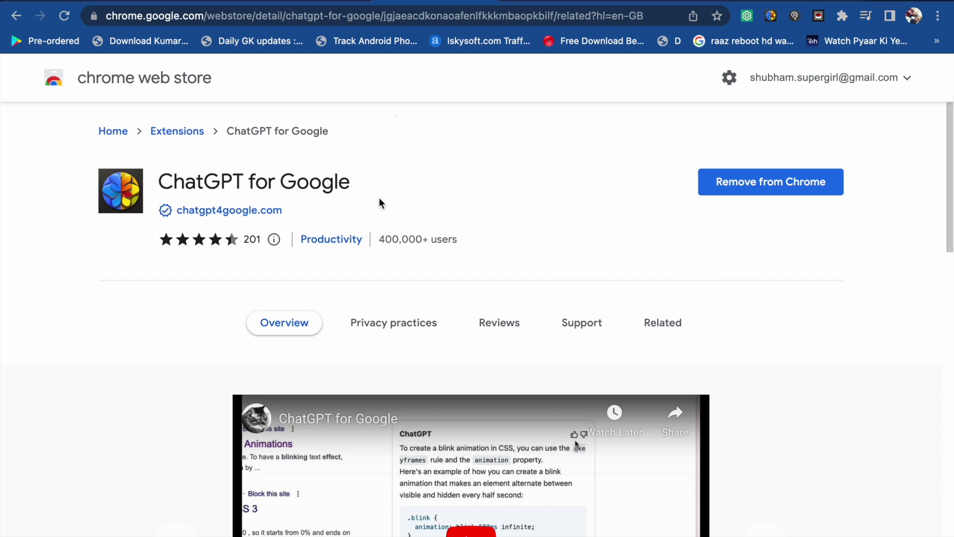
scroll(441, 226, "down", 1)
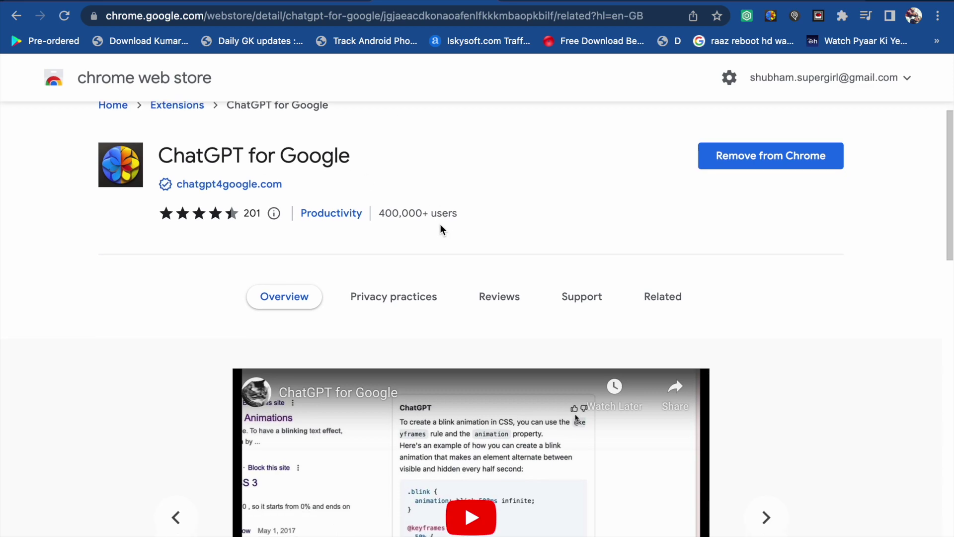
scroll(440, 226, "down", 10)
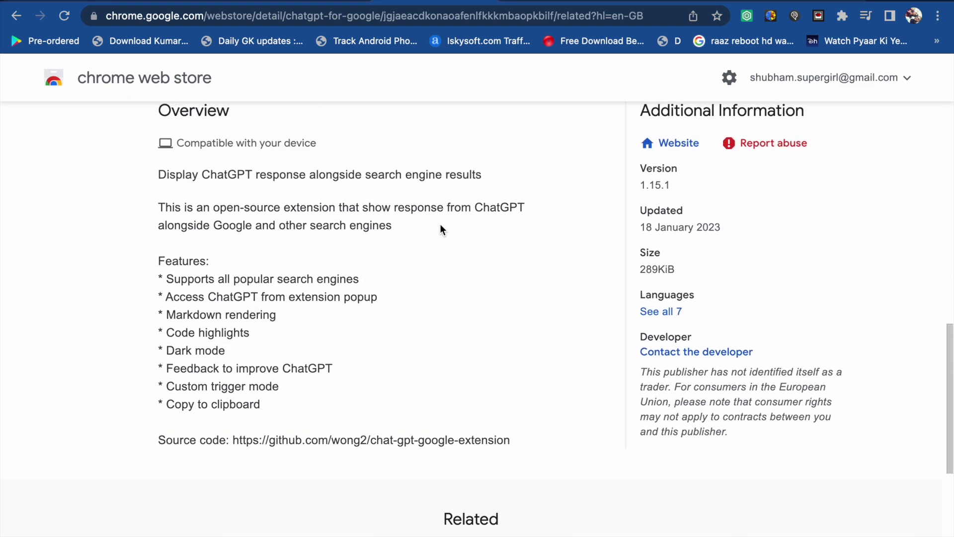
scroll(440, 228, "up", 3)
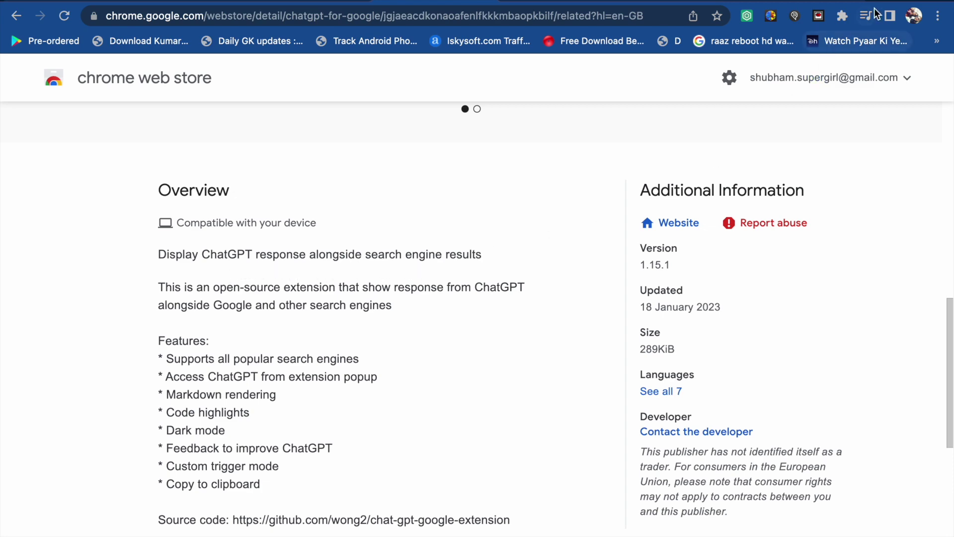
key("super+t")
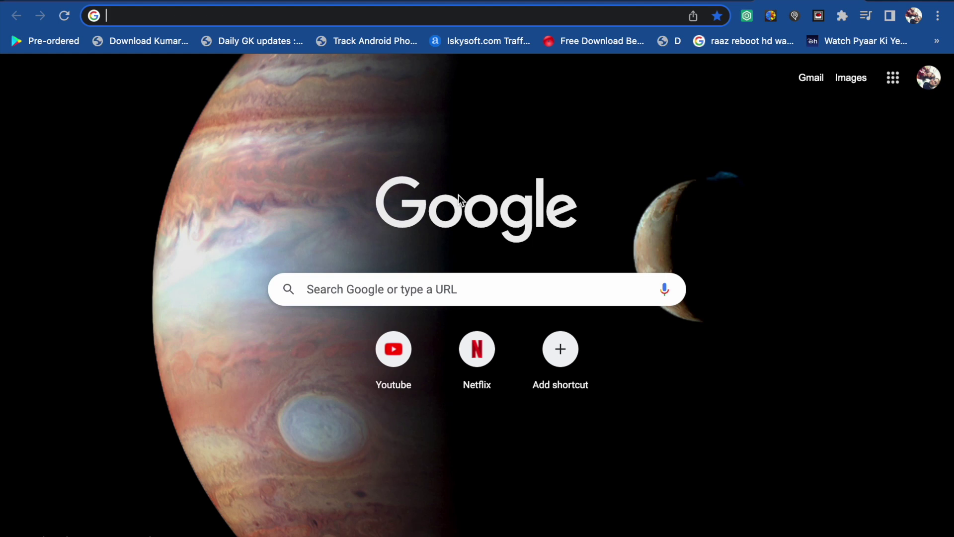
Step: Search Google for 'How many bones in human body' to get ChatGPT's 206-bone answer
type("How man")
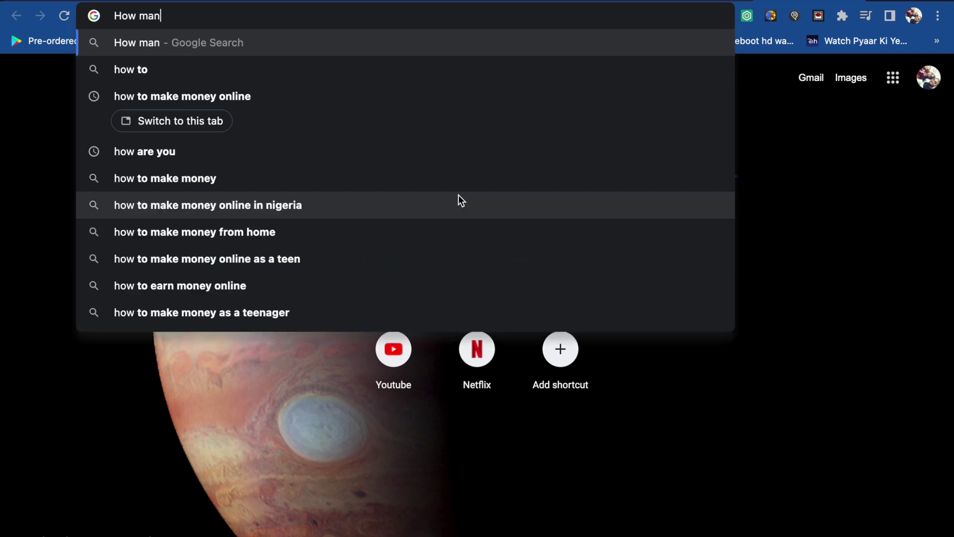
type("y bones ")
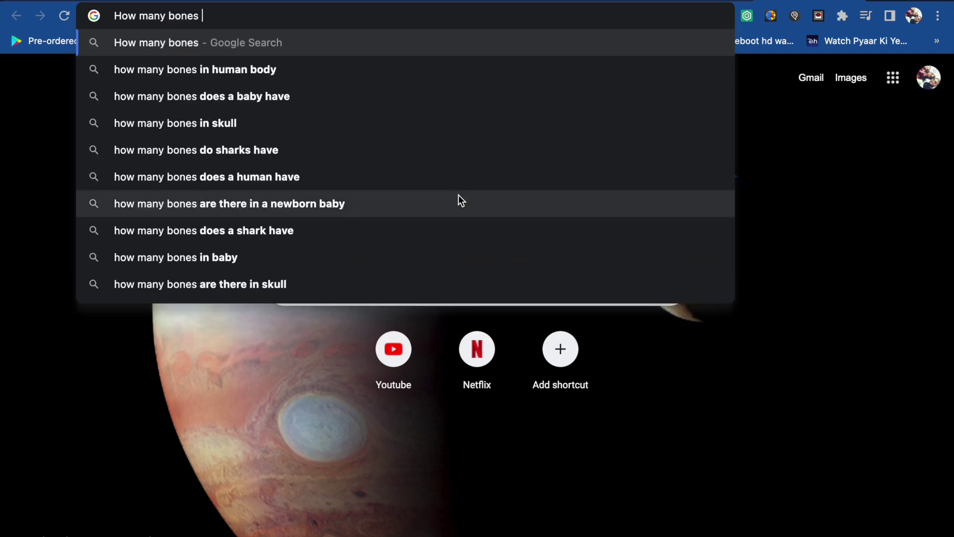
type("in humn")
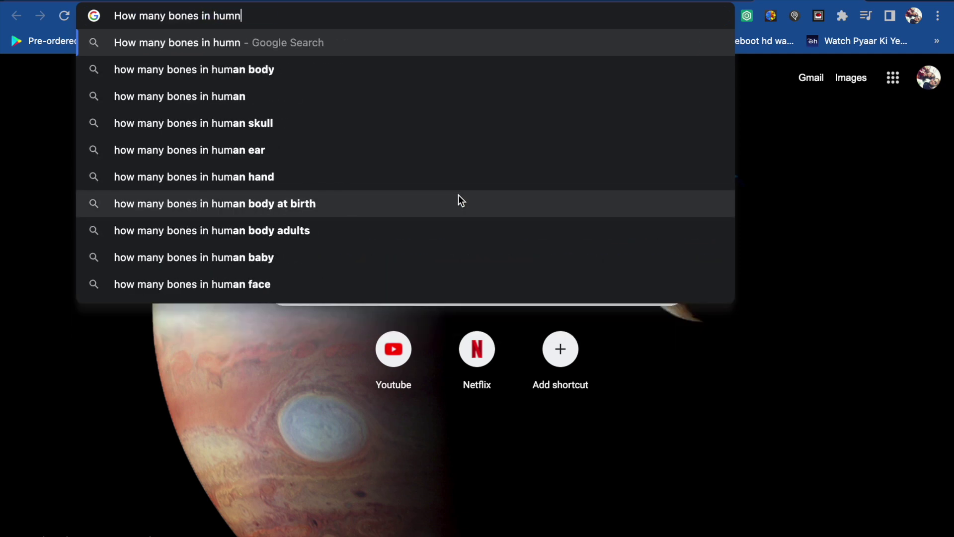
key("BackSpace")
type("an body")
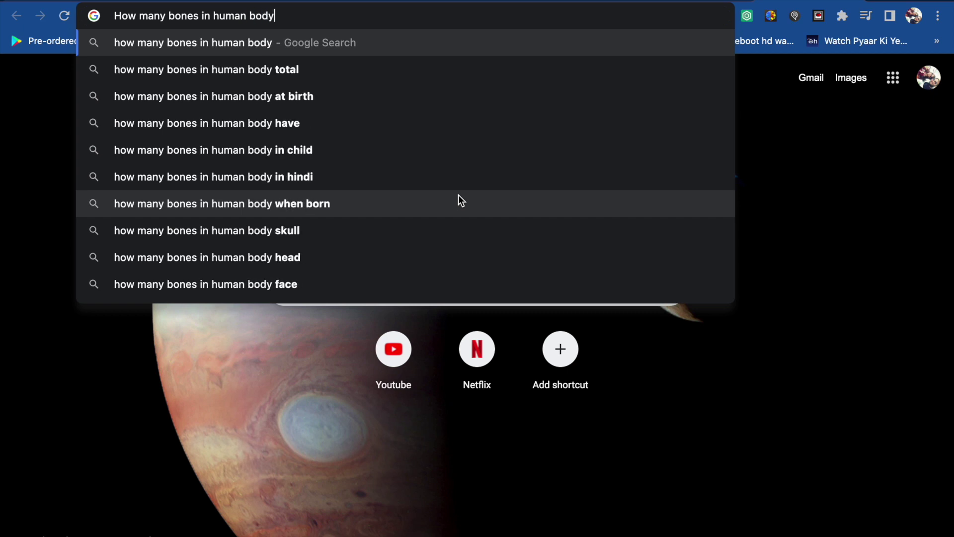
key("Return")
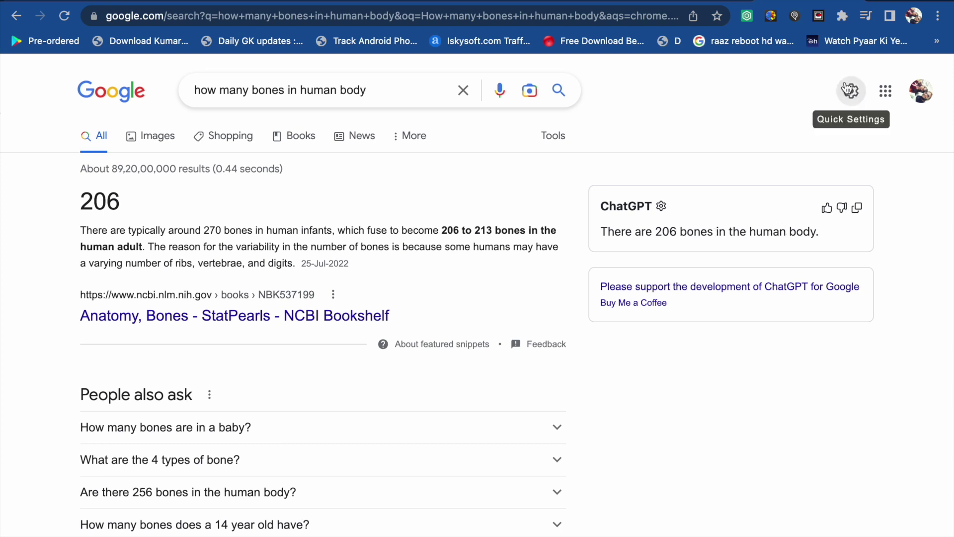
Step: In a new tab, search Google for 'who is salaman khan'
key("super+t")
type("who is")
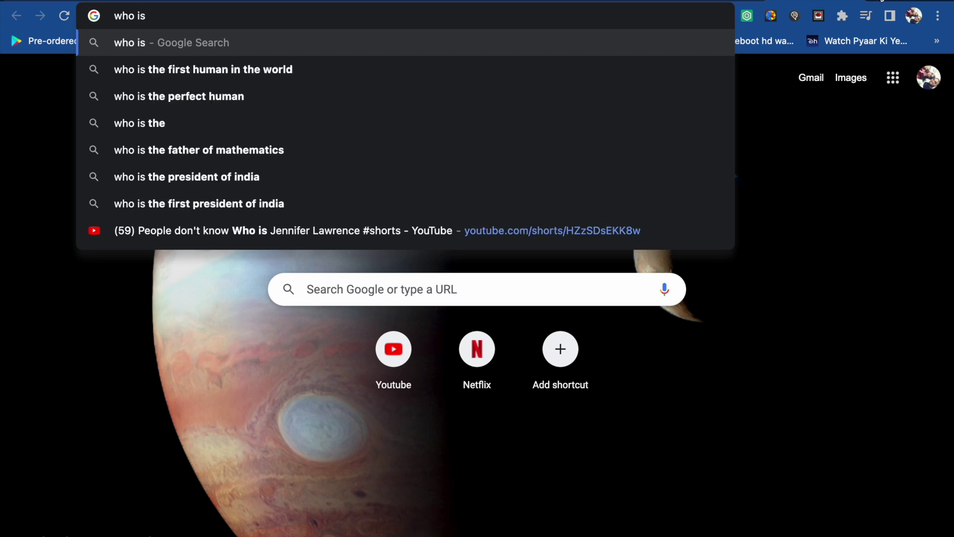
type(" salaman khan")
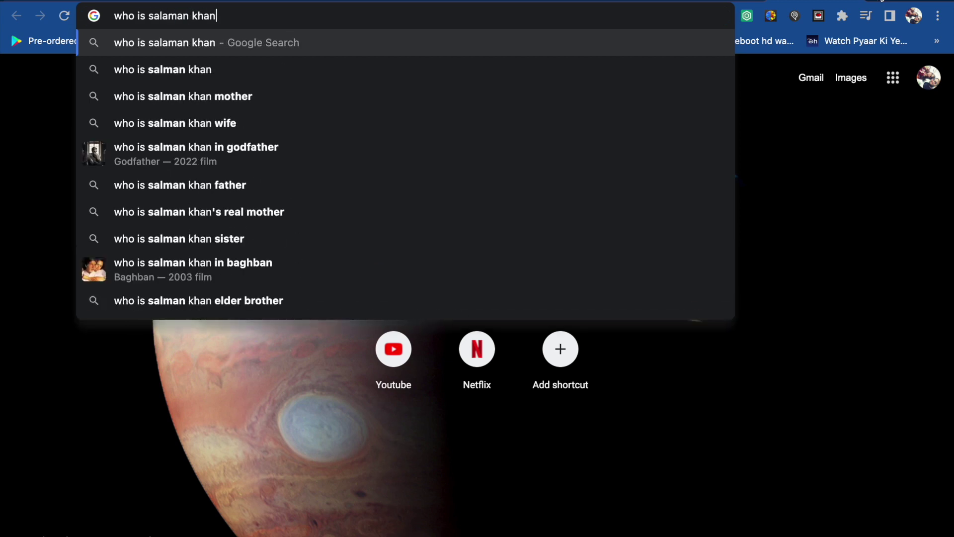
key("Return")
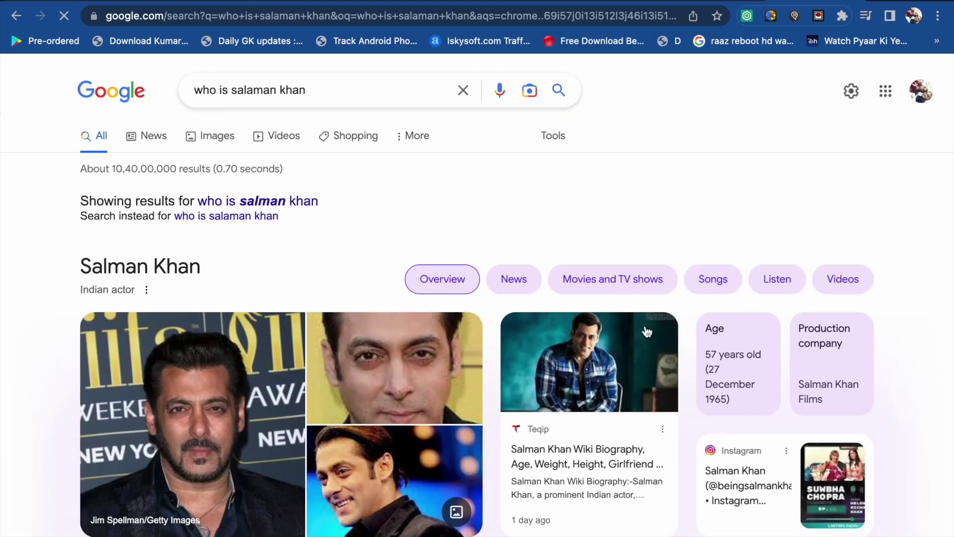
Step: Scroll the results while ChatGPT finishes its answer, then go to the ChatGPT for Google listing
scroll(721, 235, "down", 6)
scroll(722, 239, "down", 15)
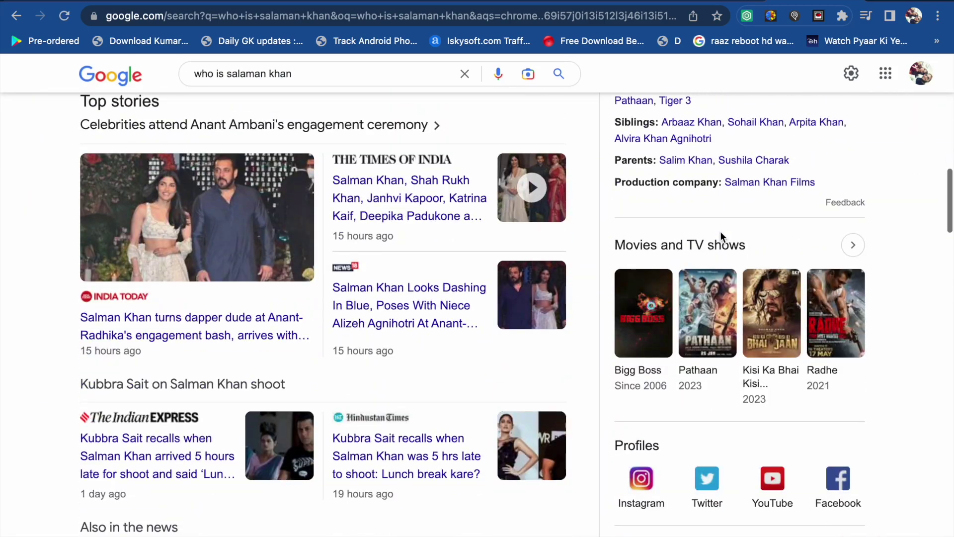
scroll(720, 231, "up", 15)
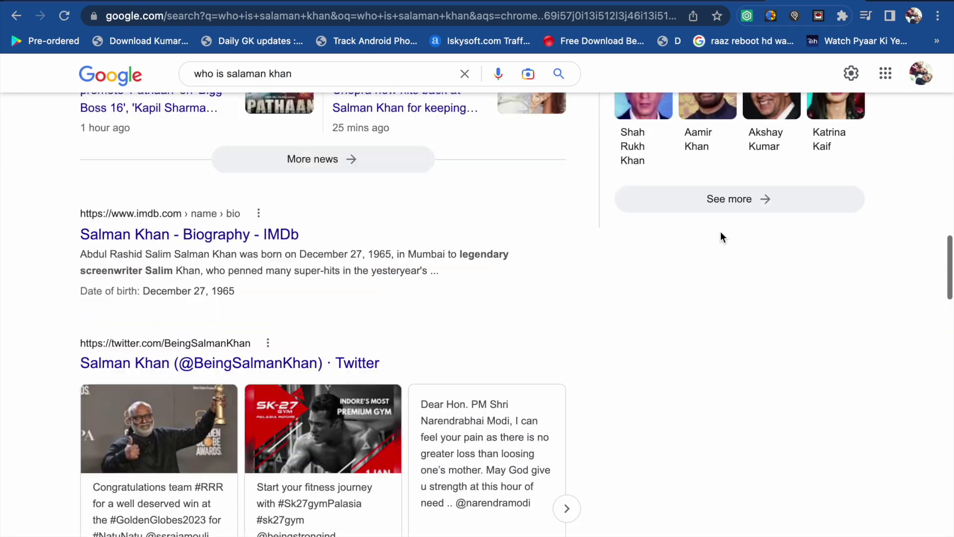
scroll(722, 238, "up", 7)
scroll(722, 239, "down", 2)
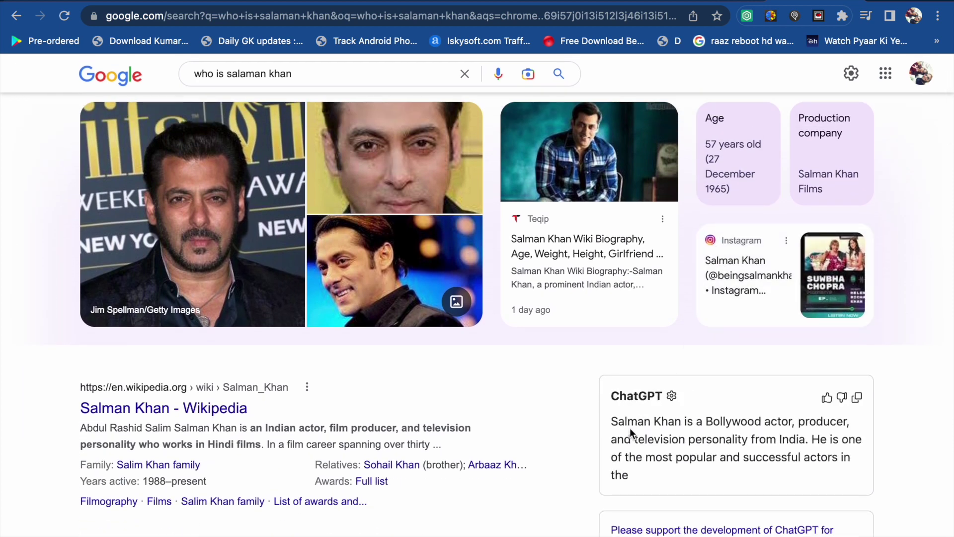
scroll(675, 427, "down", 1)
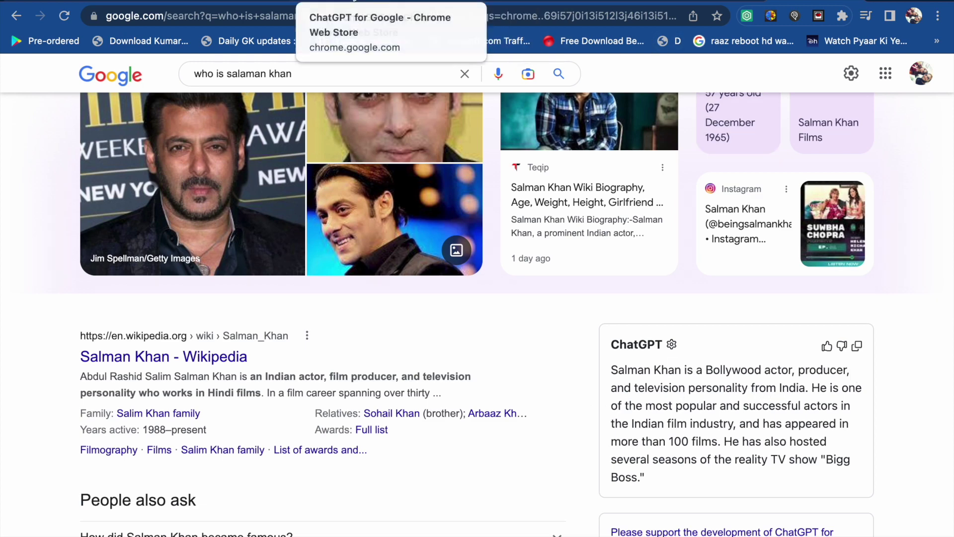
left_click(378, 1)
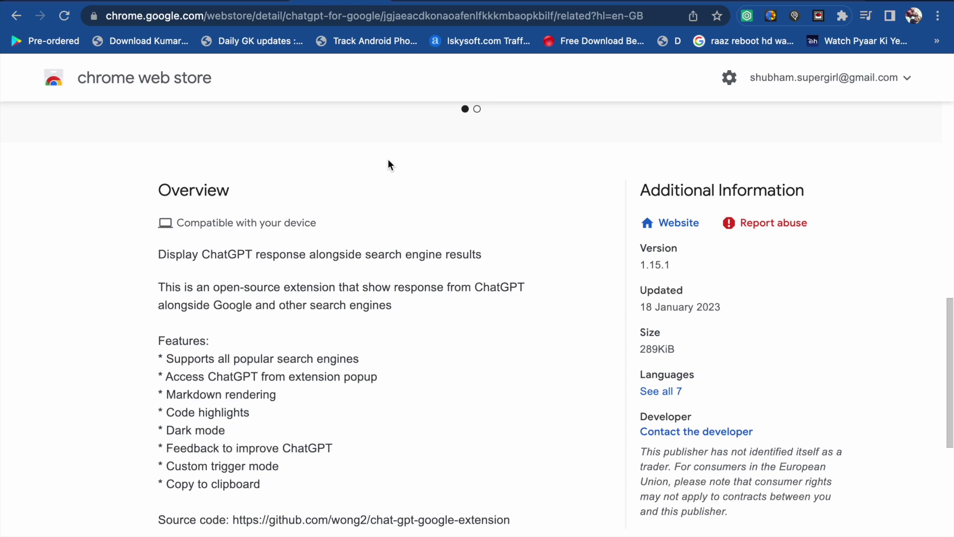
Step: Review the Luna - ChatGPT for Chrome listing, then return to the Salman Khan results
scroll(388, 162, "up", 10)
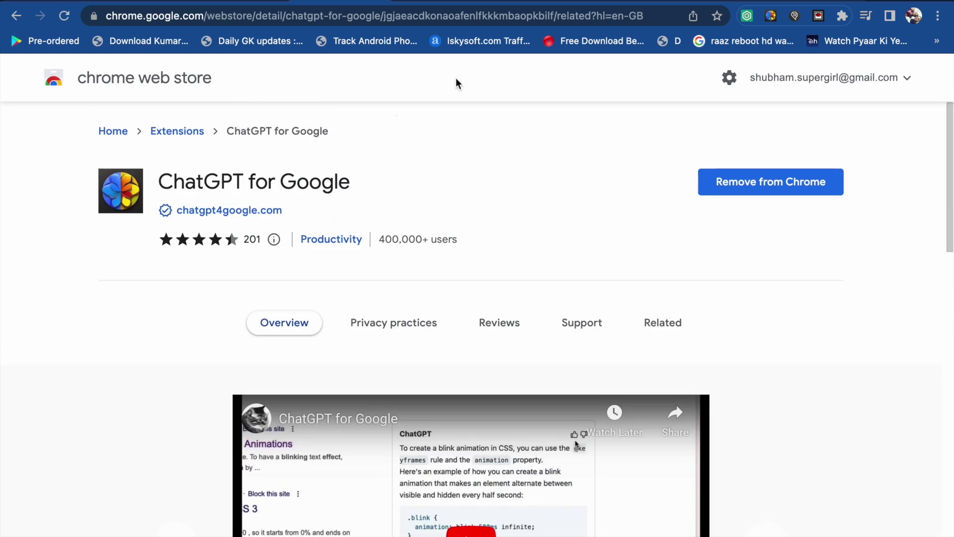
left_click(443, 1)
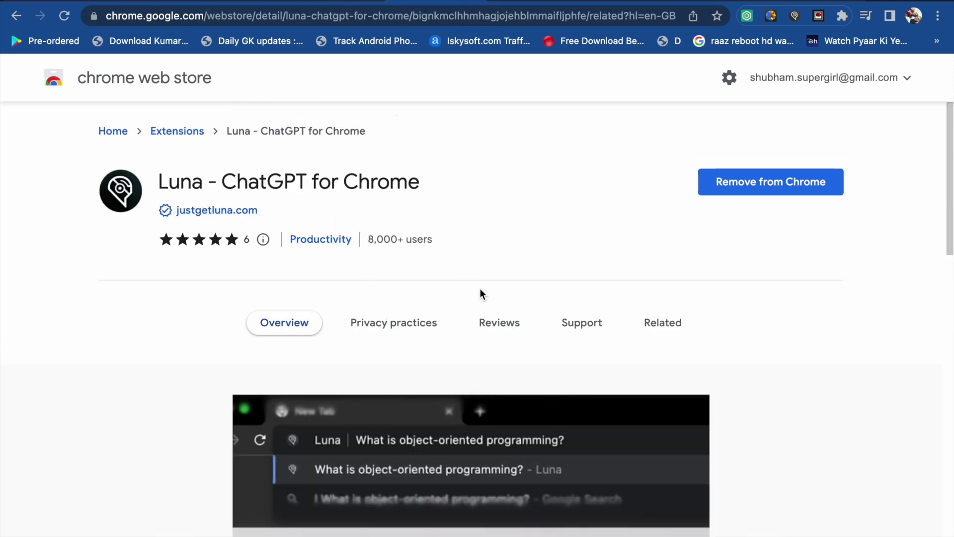
scroll(480, 288, "down", 3)
scroll(480, 288, "up", 3)
scroll(480, 288, "down", 10)
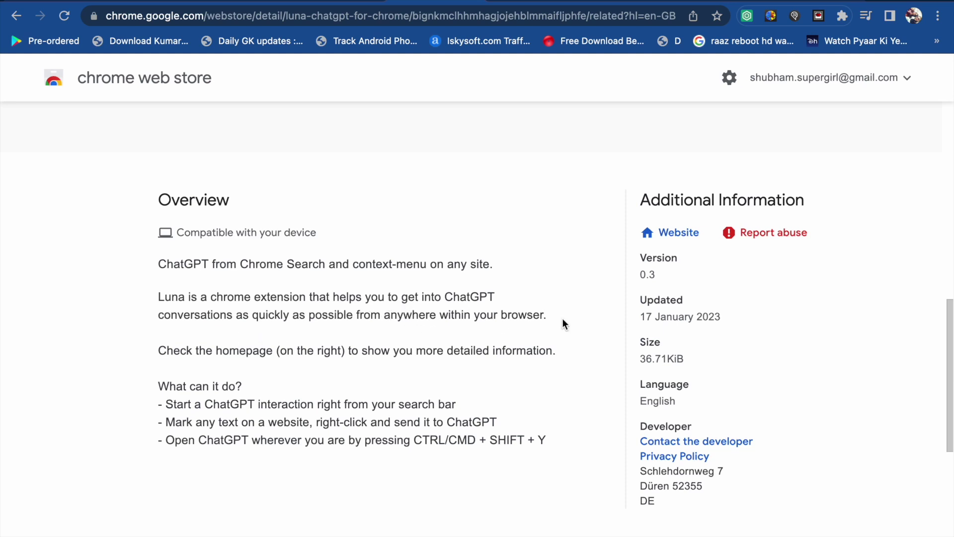
left_click(810, 5)
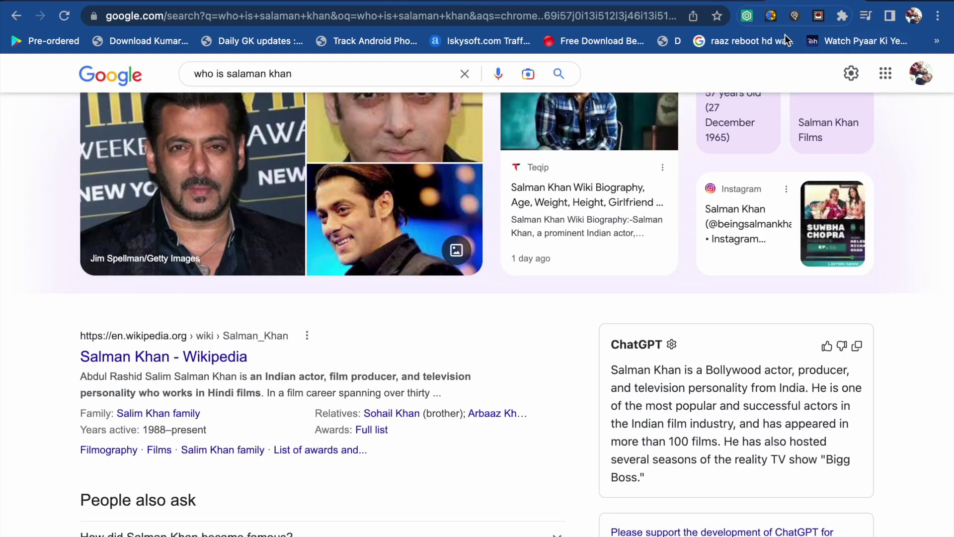
Step: Check the Luna extension's options, then move on to the Summarize extension's store listing
right_click(795, 17)
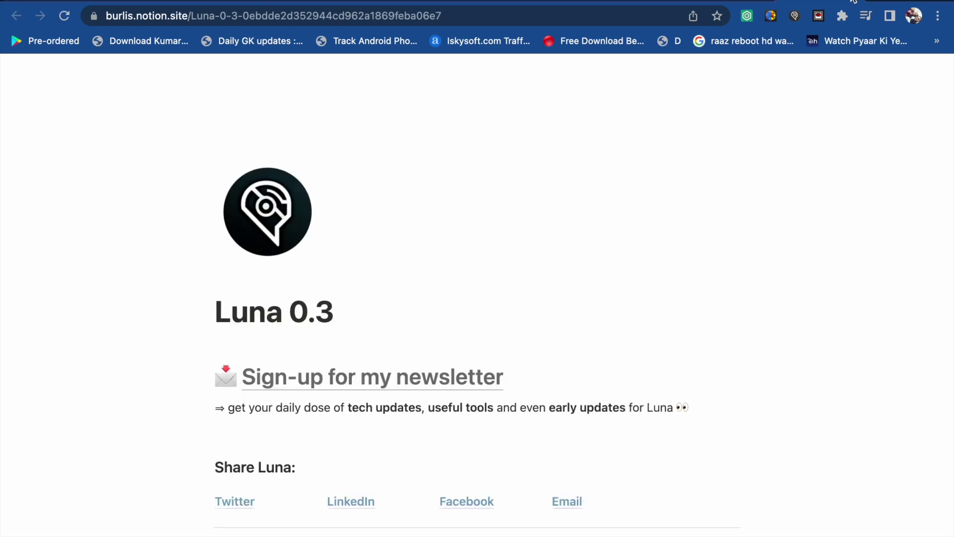
left_click(851, 2)
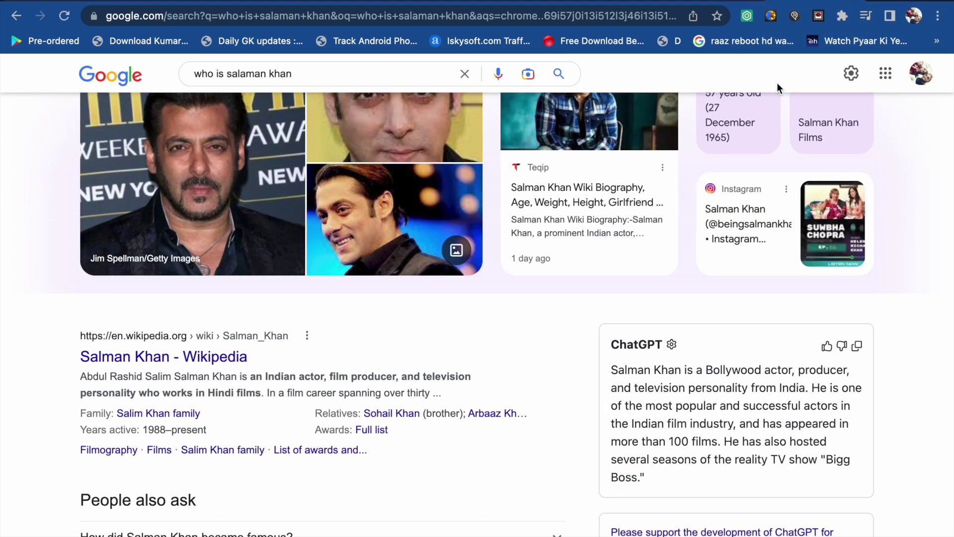
scroll(698, 285, "up", 5)
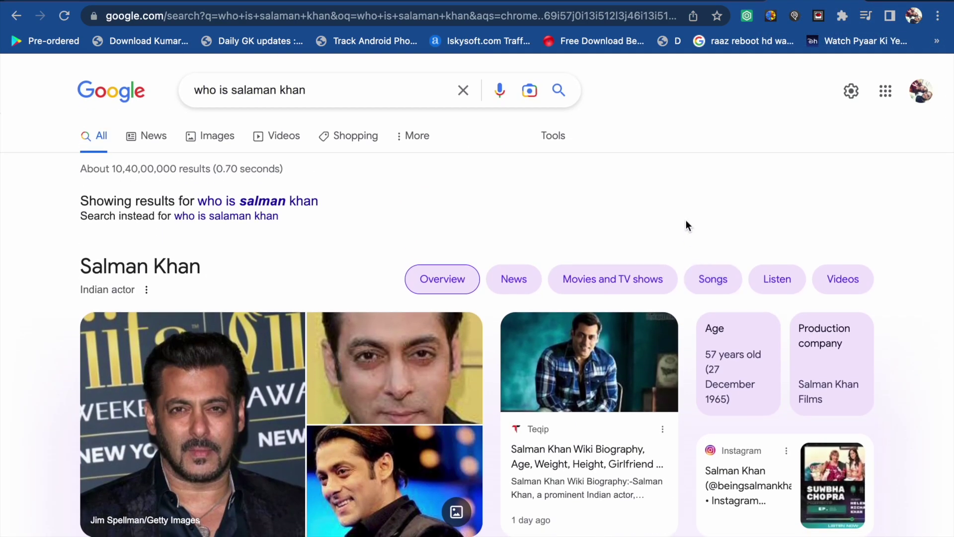
left_click(433, 1)
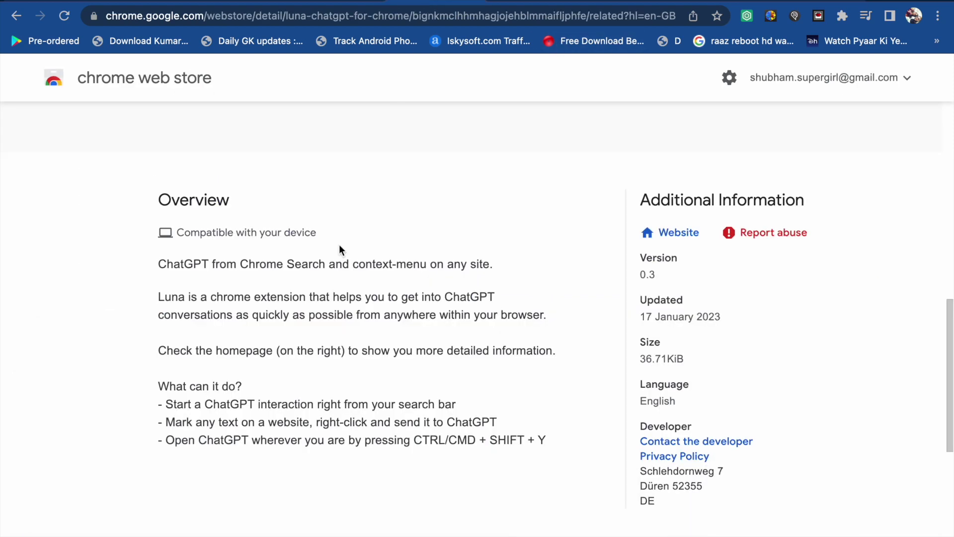
scroll(348, 254, "up", 5)
left_click(523, 3)
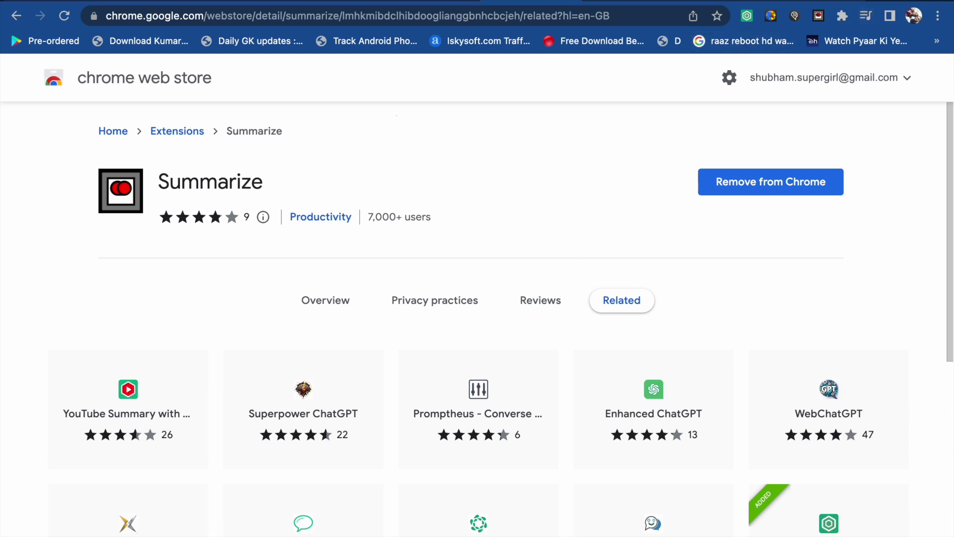
Step: In a new tab, search Google for 'book review of psychology of money' via the suggestion
key("ctrl+t")
type("how t")
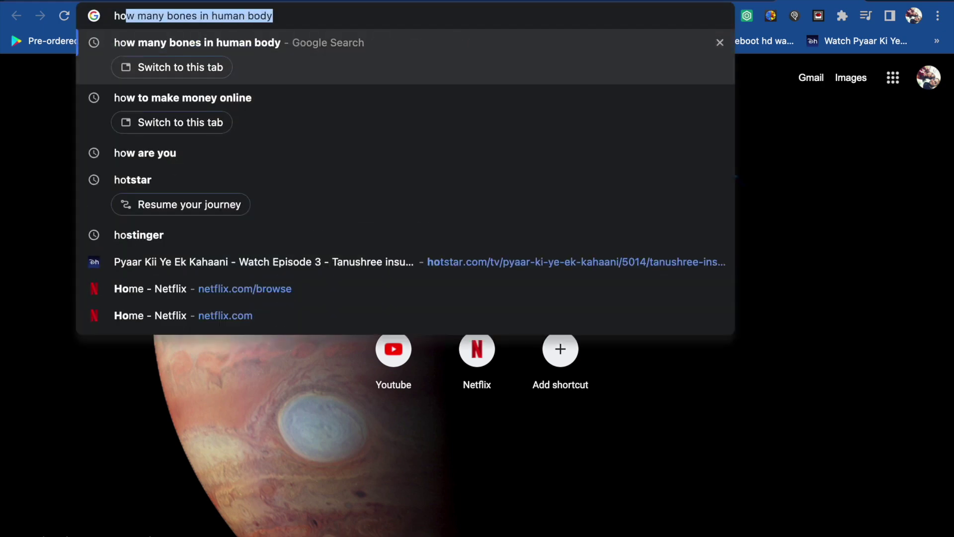
key("BackSpace")
key("BackSpace")
key("BackSpace")
key("BackSpace")
key("BackSpace")
key("BackSpace")
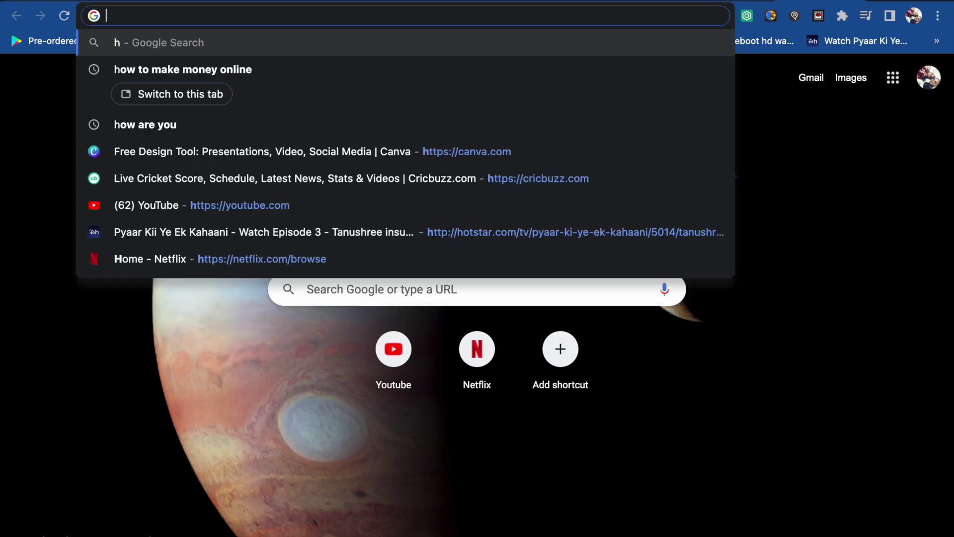
type("b")
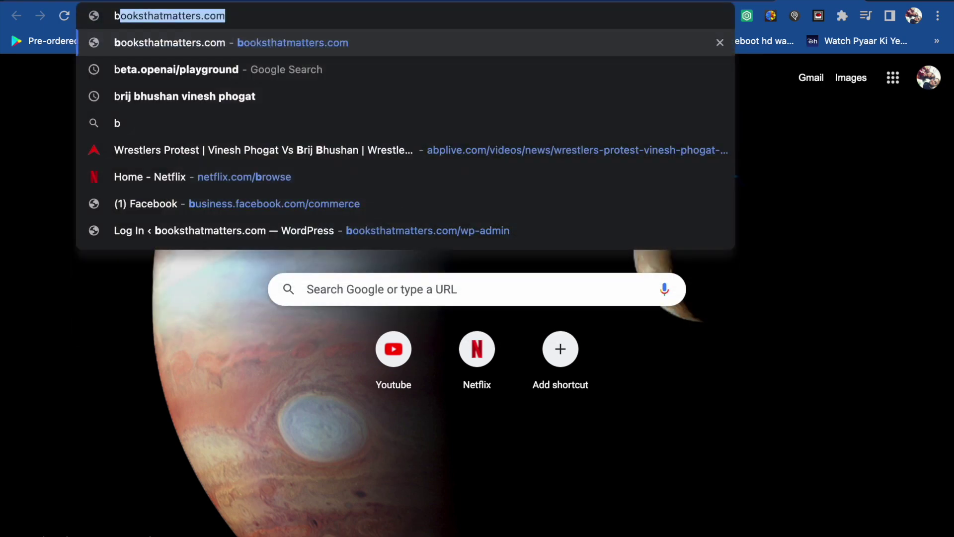
type("ook ")
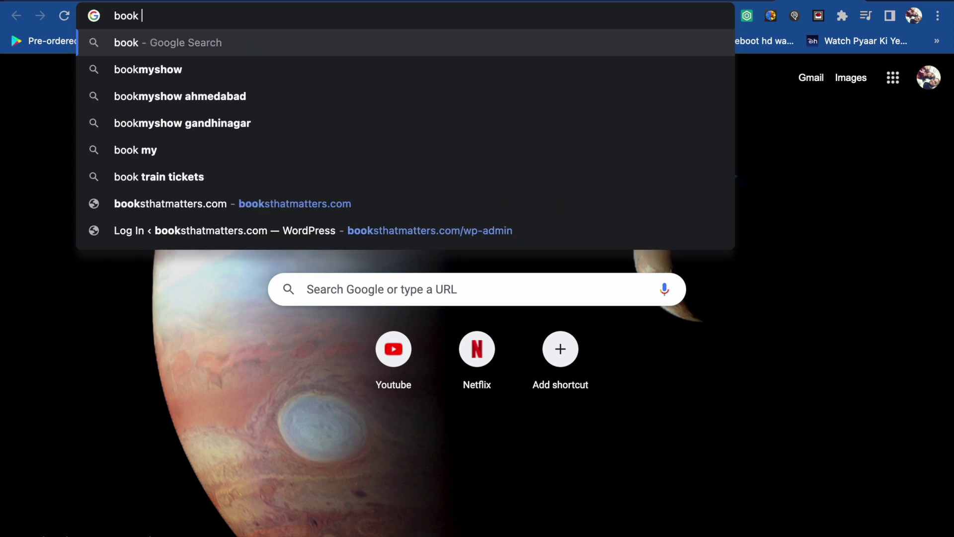
type("review of")
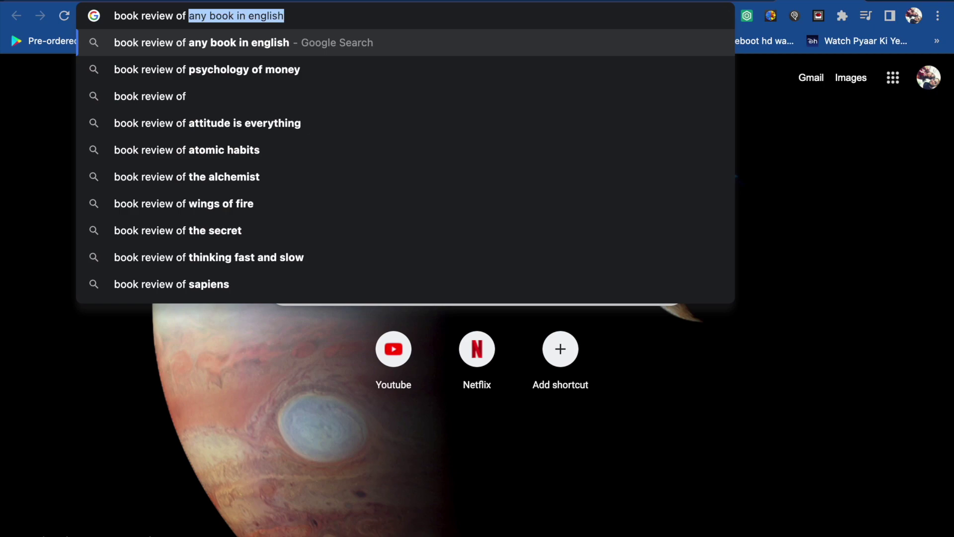
left_click(624, 79)
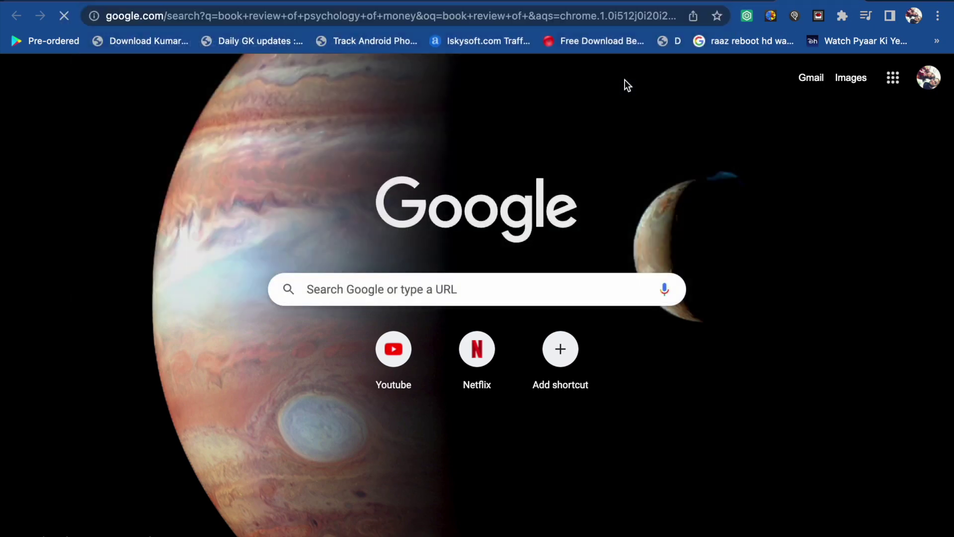
Step: Scroll to The Night Owl's Psychology of Money review and get a Summarize ChatGPT summary
scroll(394, 291, "down", 15)
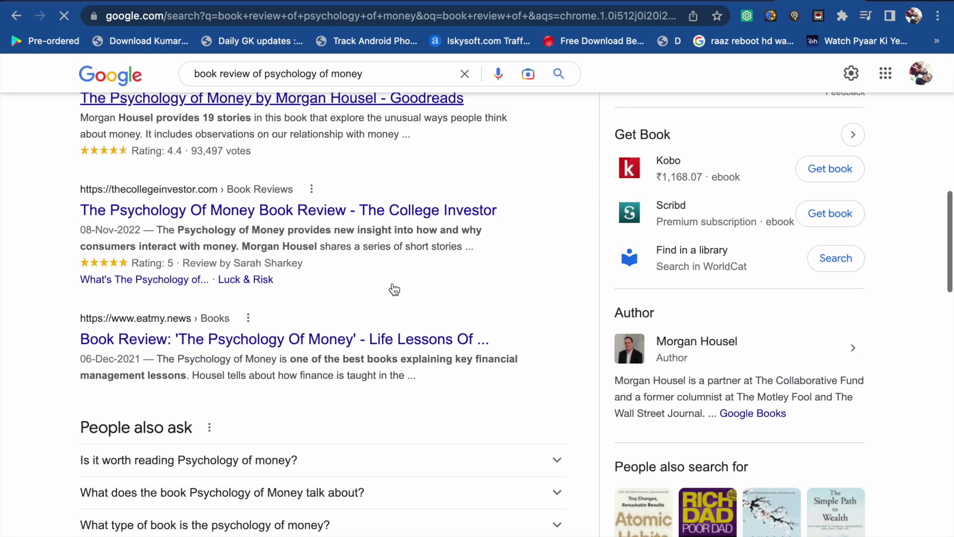
scroll(394, 289, "down", 2)
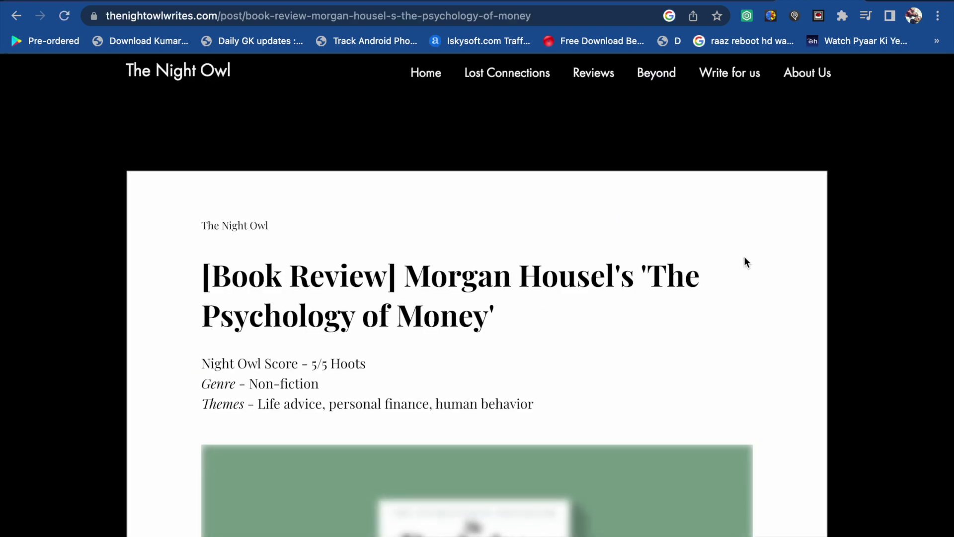
scroll(744, 258, "down", 5)
scroll(746, 262, "down", 6)
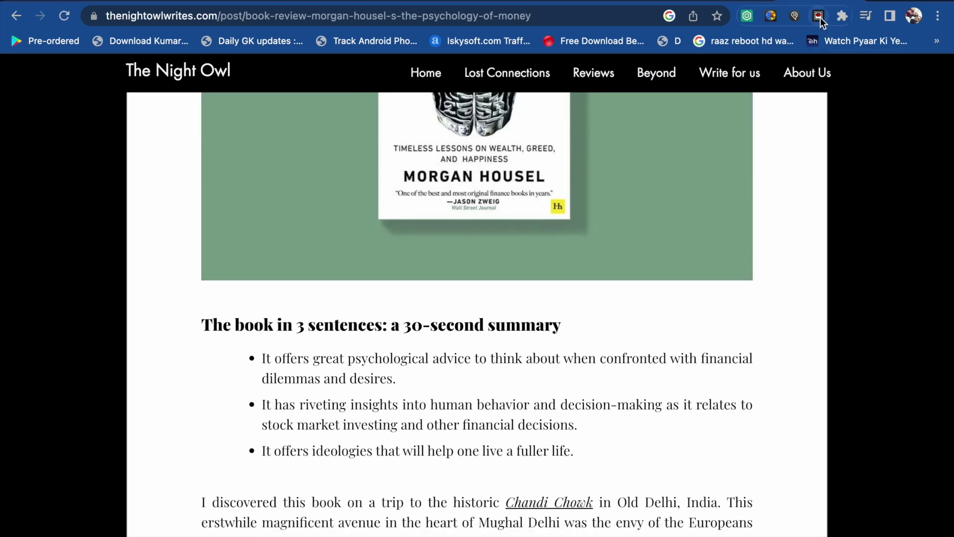
left_click(819, 16)
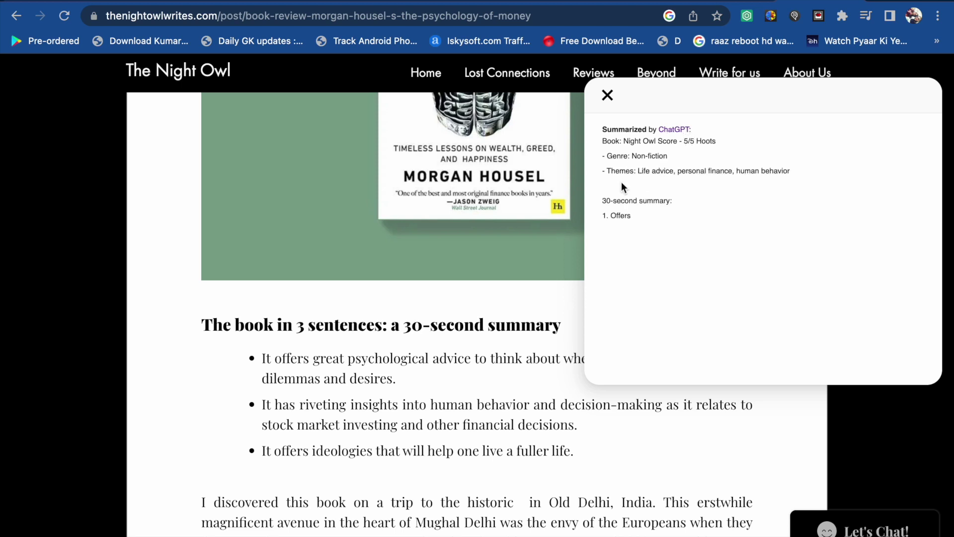
Step: Scroll down the Summarize panel to follow the ChatGPT summary of the review as it streams in
scroll(663, 285, "down", 1)
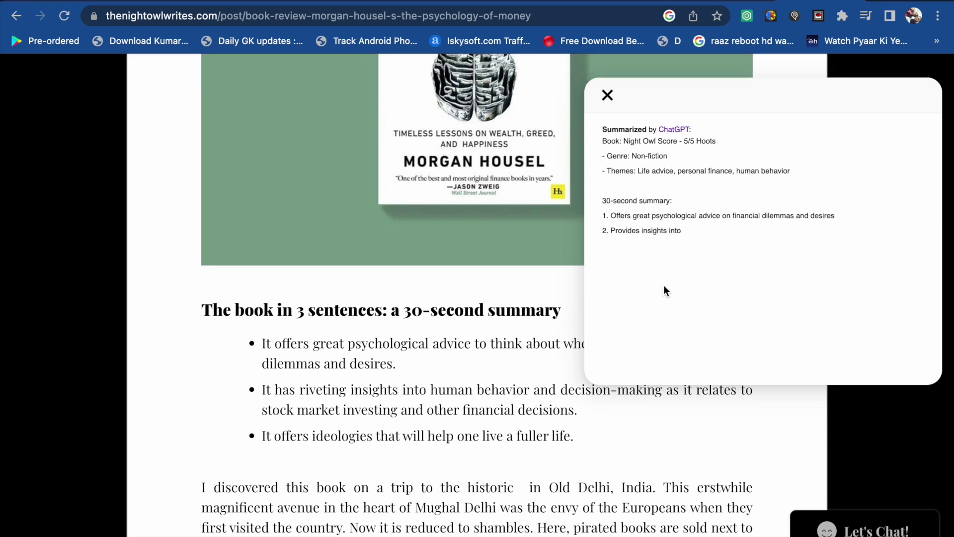